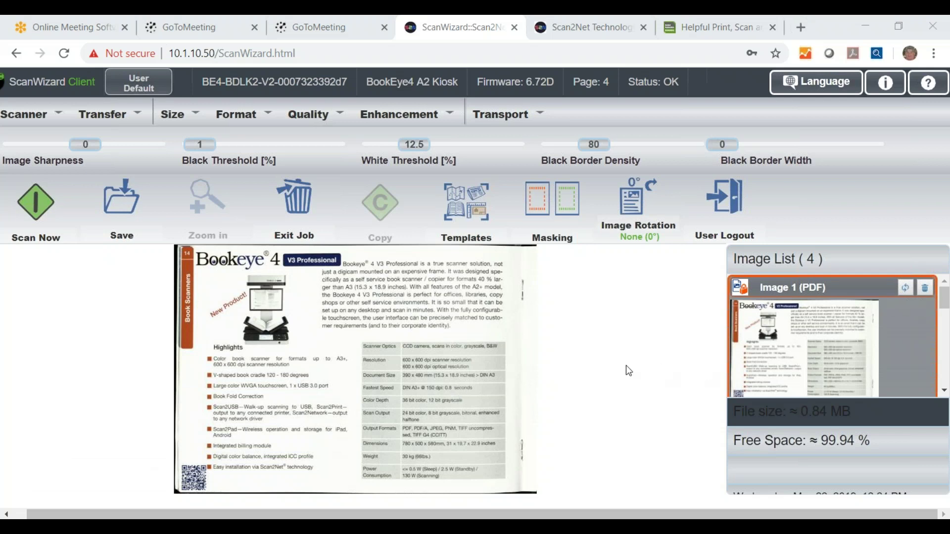
mouse_move(944, 297)
left_mouse_down()
mouse_move(942, 339)
mouse_move(944, 295)
left_mouse_up()
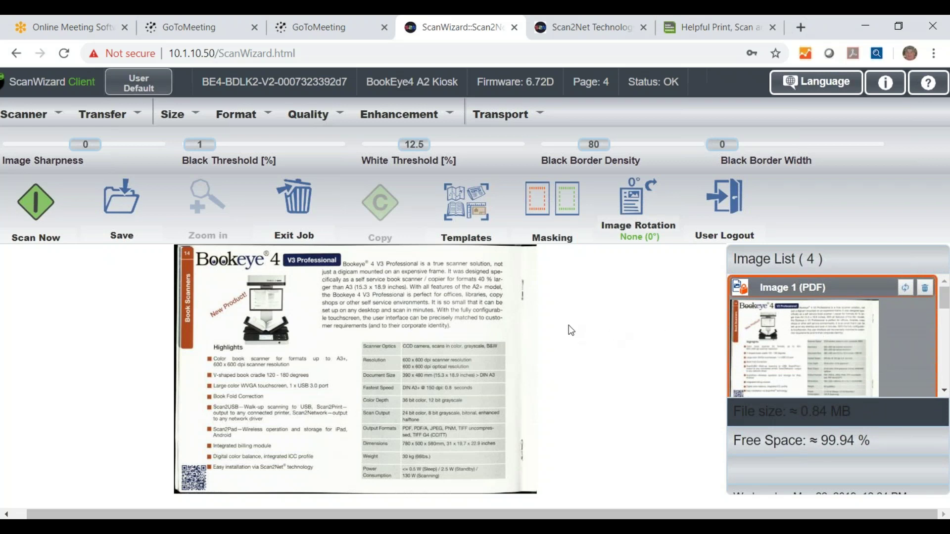
- Capture the duPont Registry magazine cover, adding it as Image 5 (PDF)
left_click(32, 205)
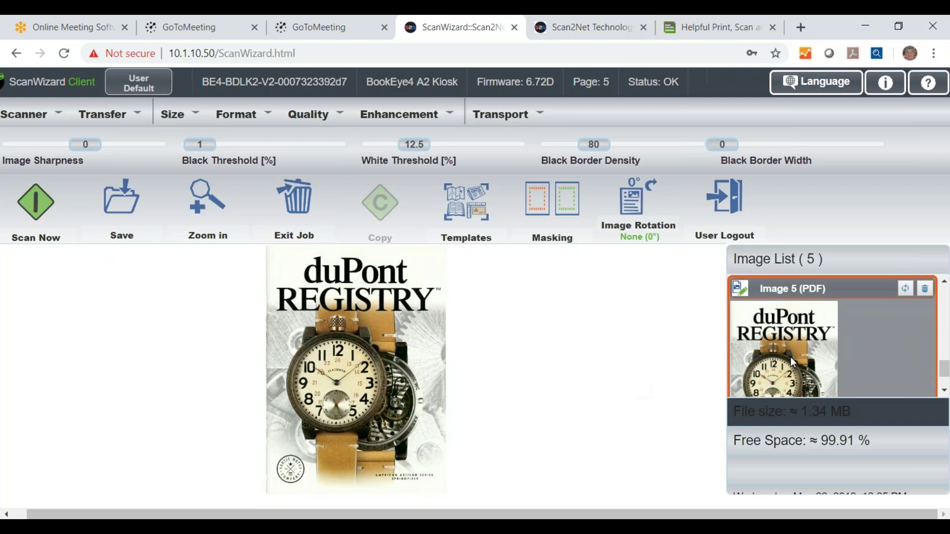
mouse_move(944, 368)
left_mouse_down()
mouse_move(943, 304)
mouse_move(946, 378)
mouse_move(945, 358)
mouse_move(945, 367)
left_mouse_up()
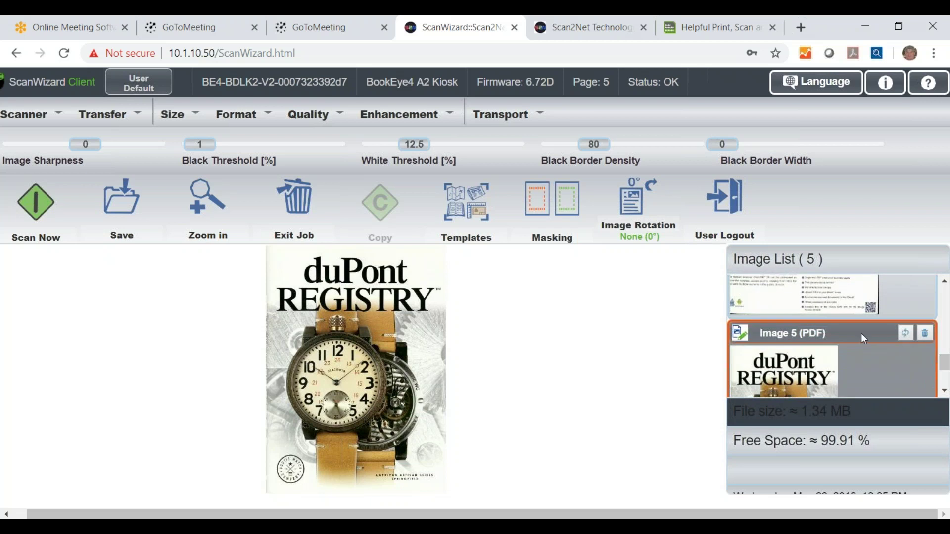
scroll(854, 319, "down", 2)
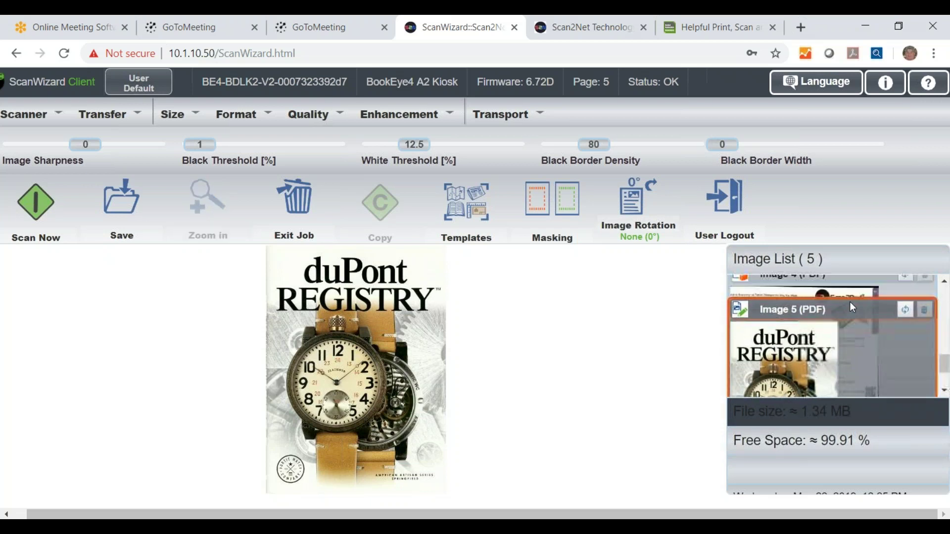
scroll(848, 297, "down", 2)
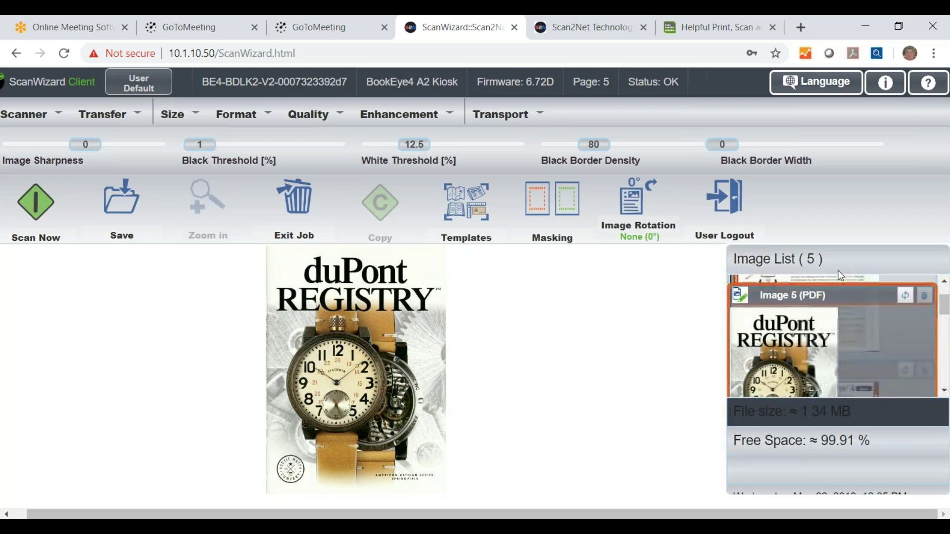
scroll(842, 280, "down", 1)
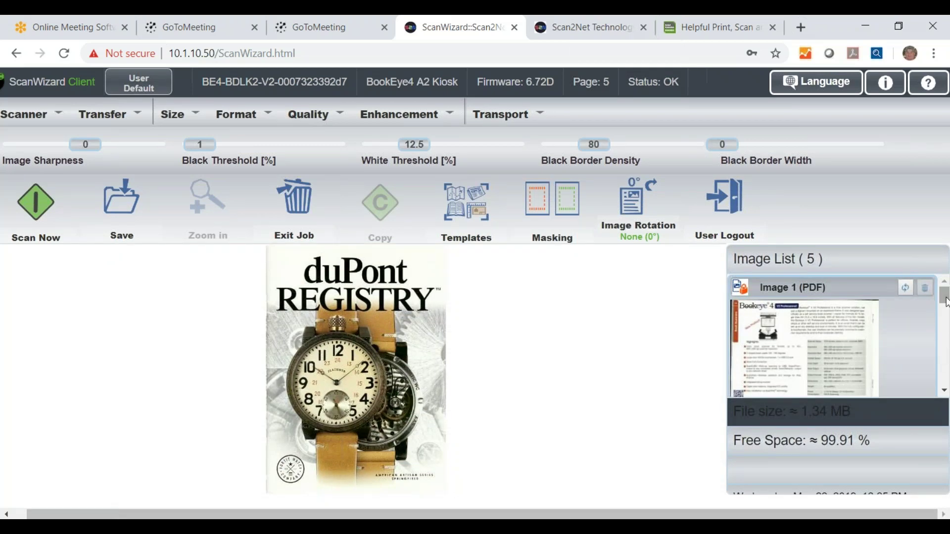
mouse_move(944, 298)
left_mouse_down()
mouse_move(945, 342)
mouse_move(945, 332)
left_mouse_up()
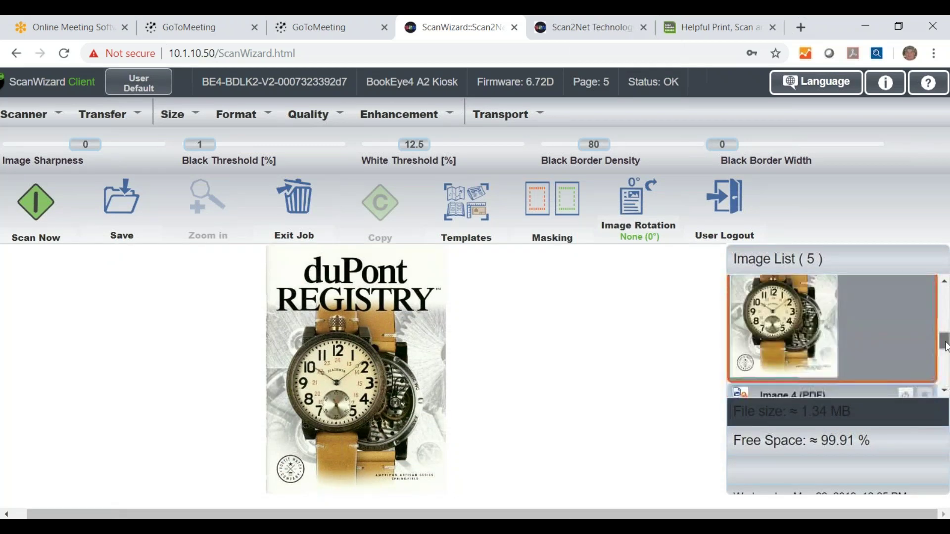
scroll(863, 309, "down", 1)
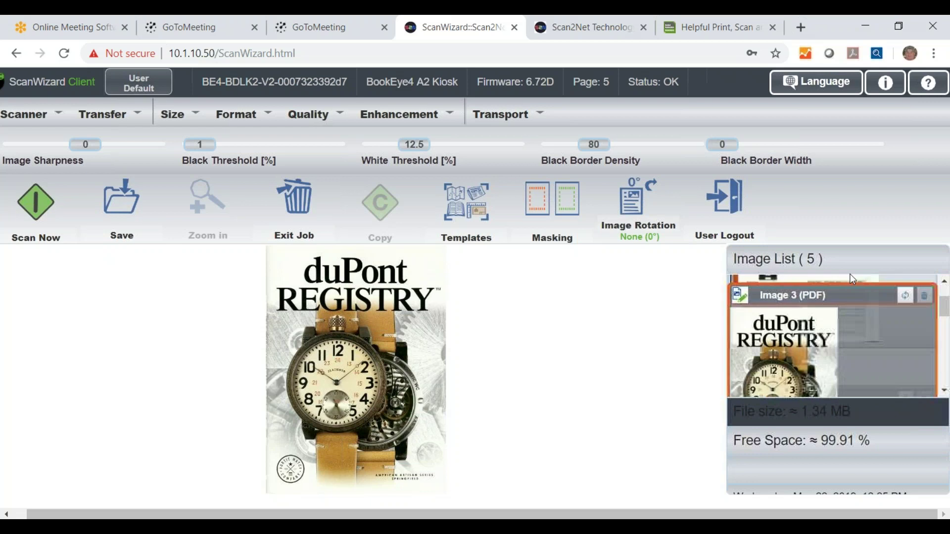
- Reorder the duPont Registry cover from Image 5 to the front of the Image List
left_click(786, 349)
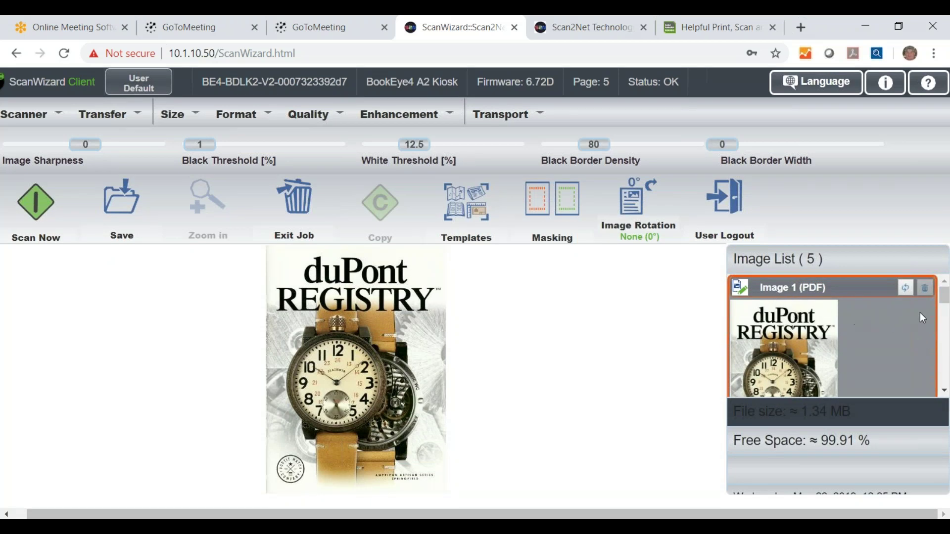
mouse_move(947, 297)
left_mouse_down()
mouse_move(946, 346)
mouse_move(947, 306)
mouse_move(944, 319)
left_mouse_up()
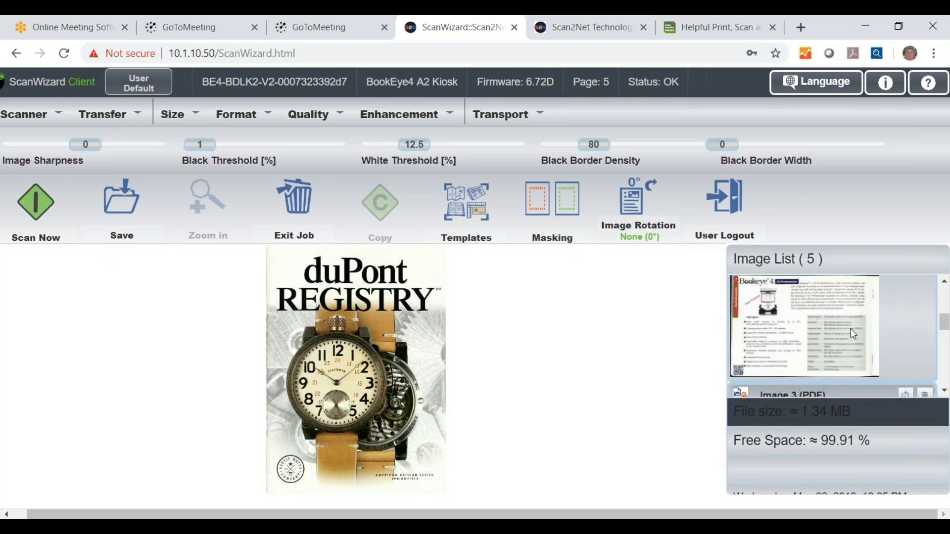
- Select Image 2, the old Bookeye 4 V3 Professional page, and delete it
left_click(827, 322)
scroll(921, 327, "up", 2)
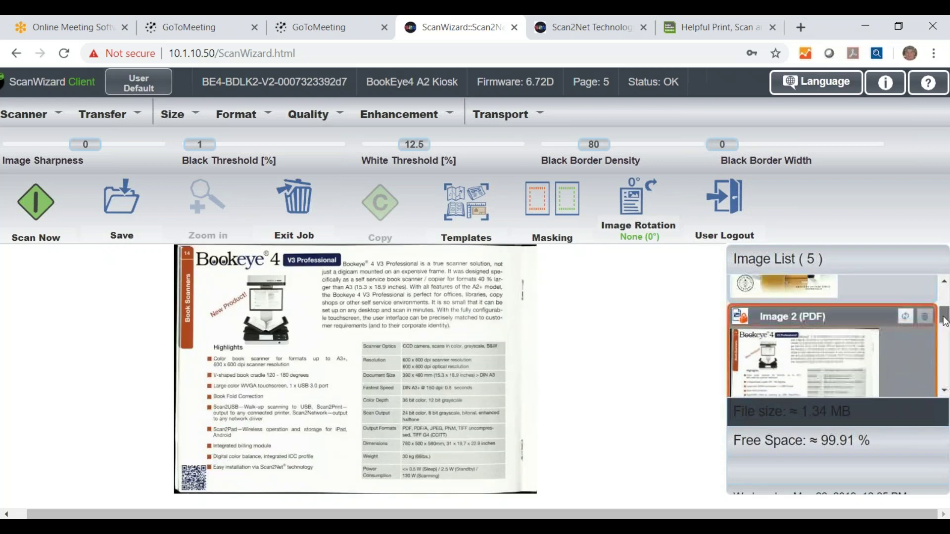
left_click(925, 317)
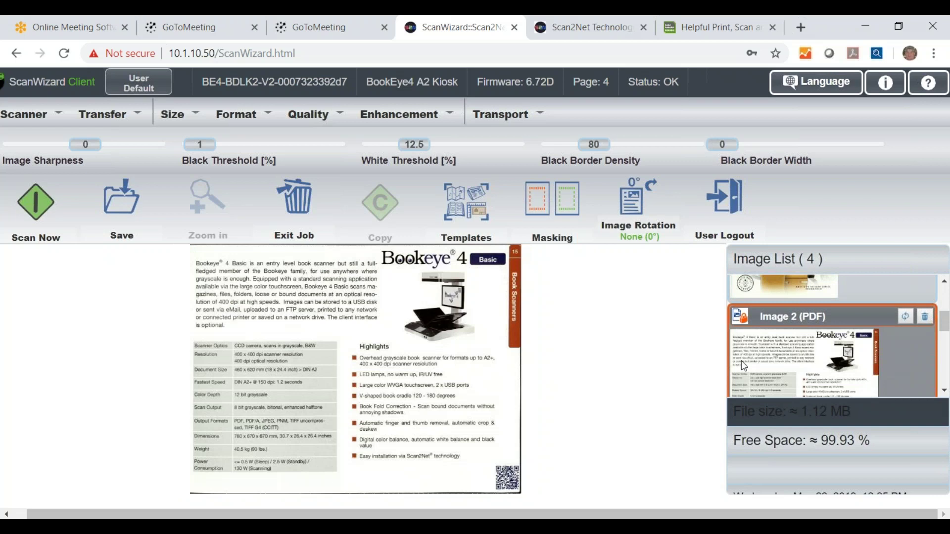